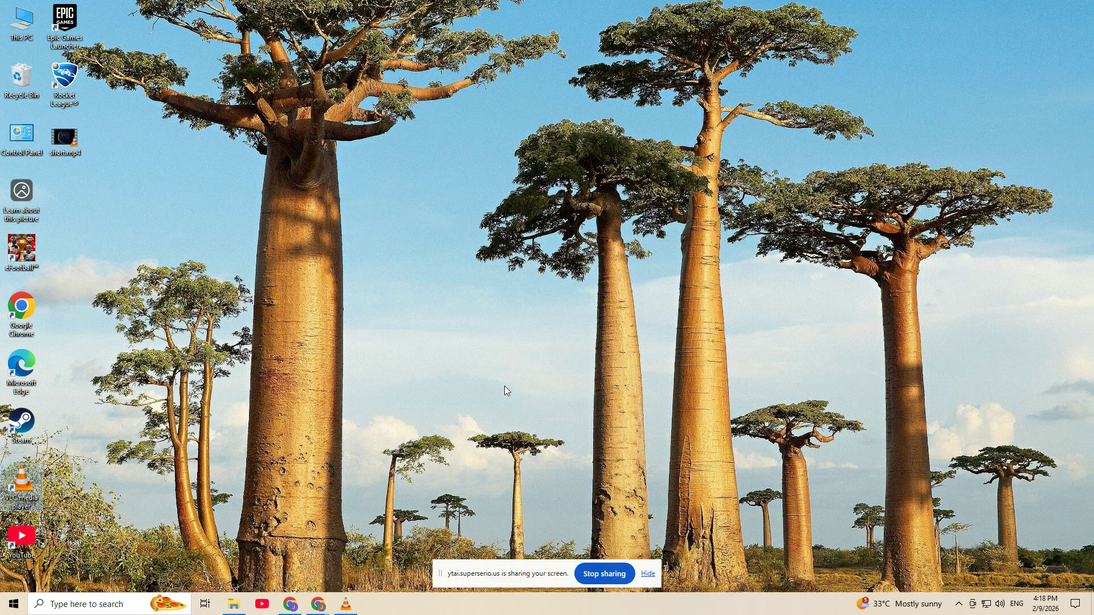
Step: Launch VLC media player and open the video mp4 file from the VLC folder
{"action": "right_click", "coordinate": [18, 467]}
{"action": "left_click", "coordinate": [103, 255]}
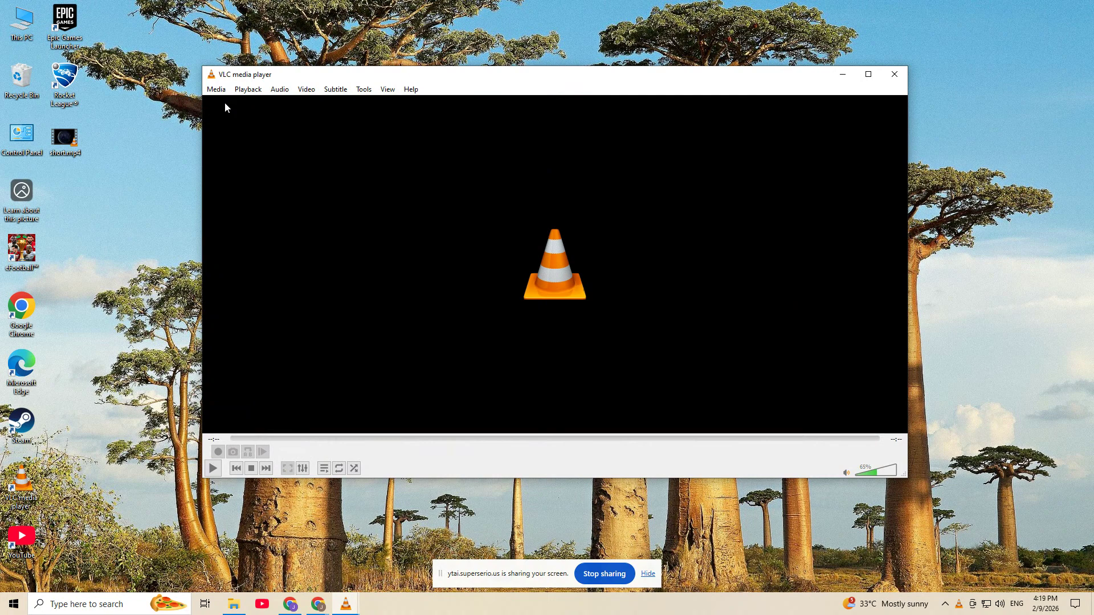
{"action": "left_click", "coordinate": [222, 90]}
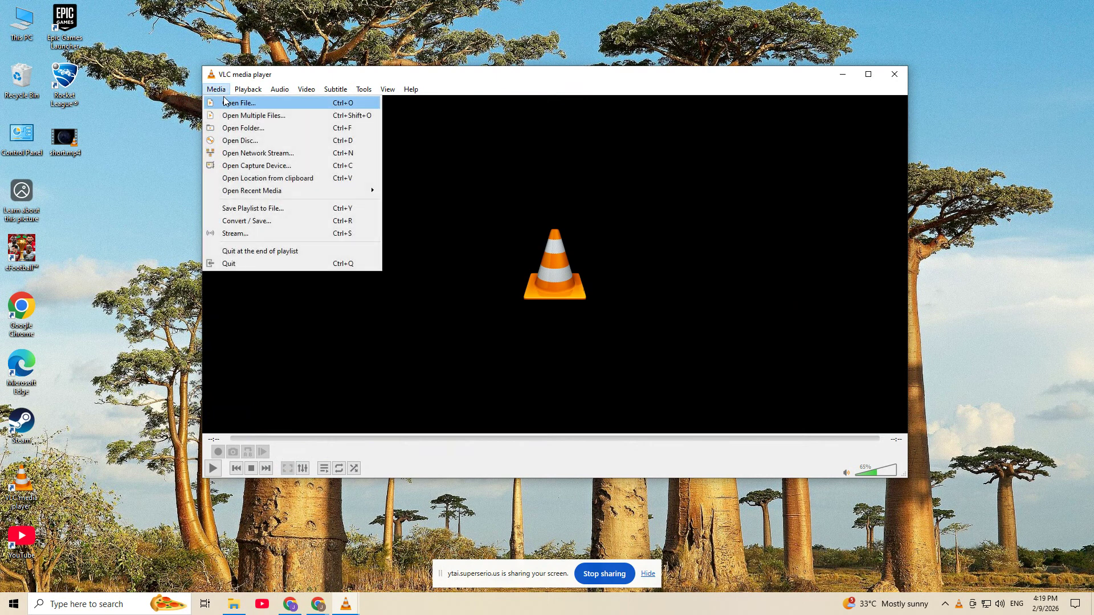
{"action": "left_click", "coordinate": [305, 103]}
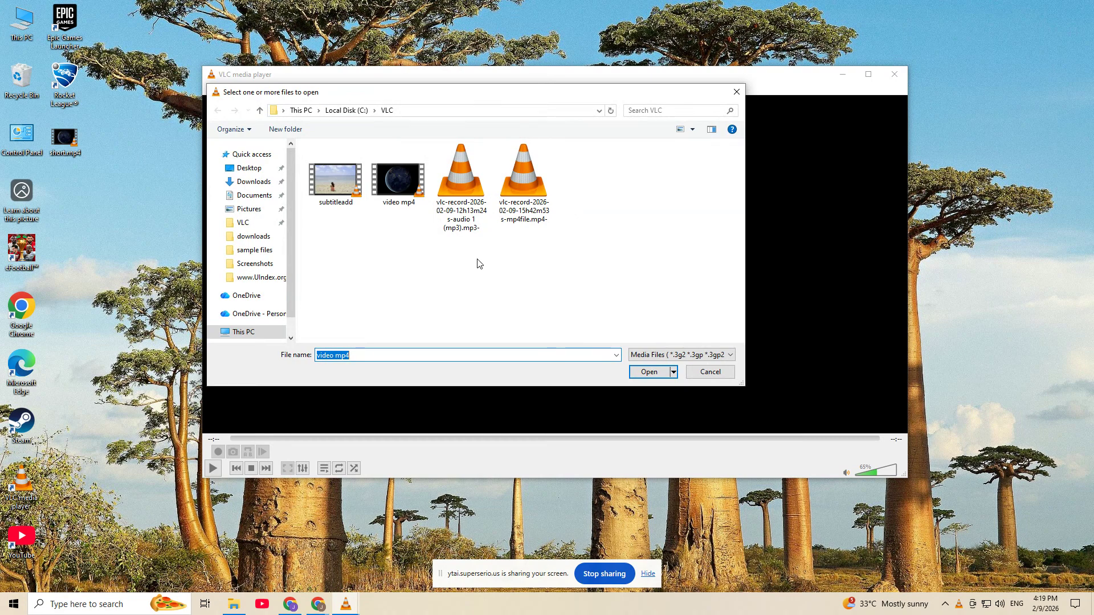
{"action": "double_click", "coordinate": [398, 179]}
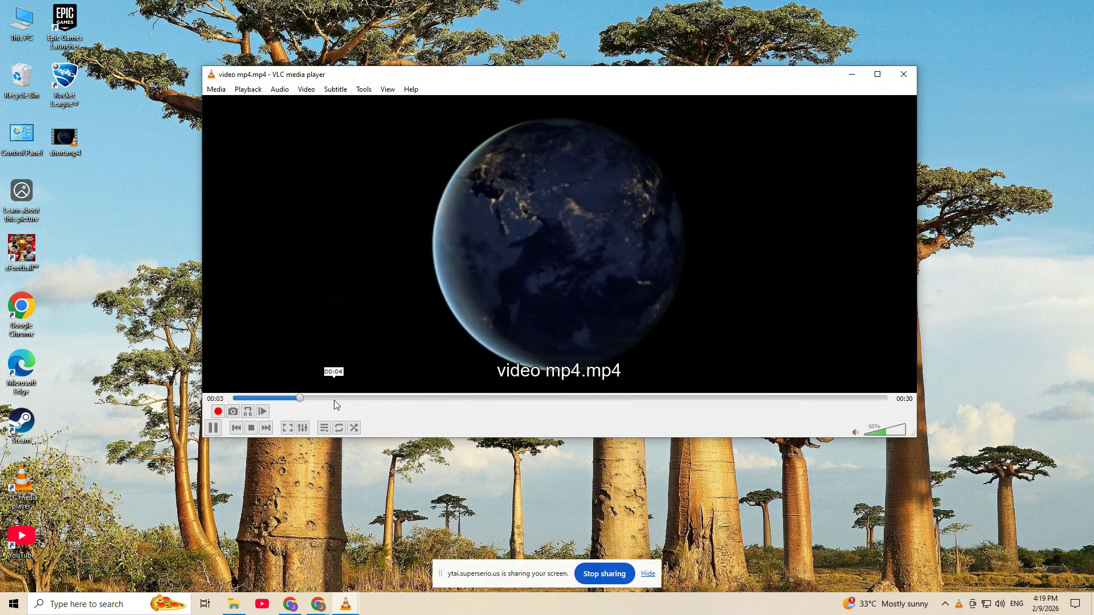
Step: Pause the video about 5 seconds in and open the overlay settings of the video effects
{"action": "mouse_move", "coordinate": [336, 399]}
{"action": "left_mouse_down"}
{"action": "mouse_move", "coordinate": [409, 400]}
{"action": "mouse_move", "coordinate": [347, 400]}
{"action": "left_mouse_up"}
{"action": "left_click", "coordinate": [213, 428]}
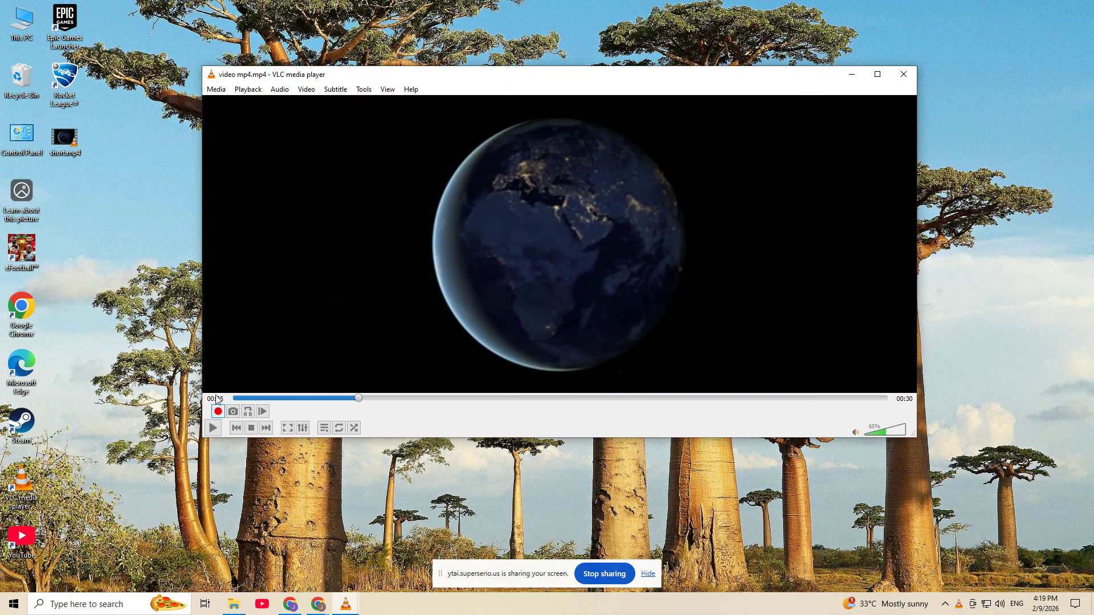
{"action": "left_click", "coordinate": [363, 90]}
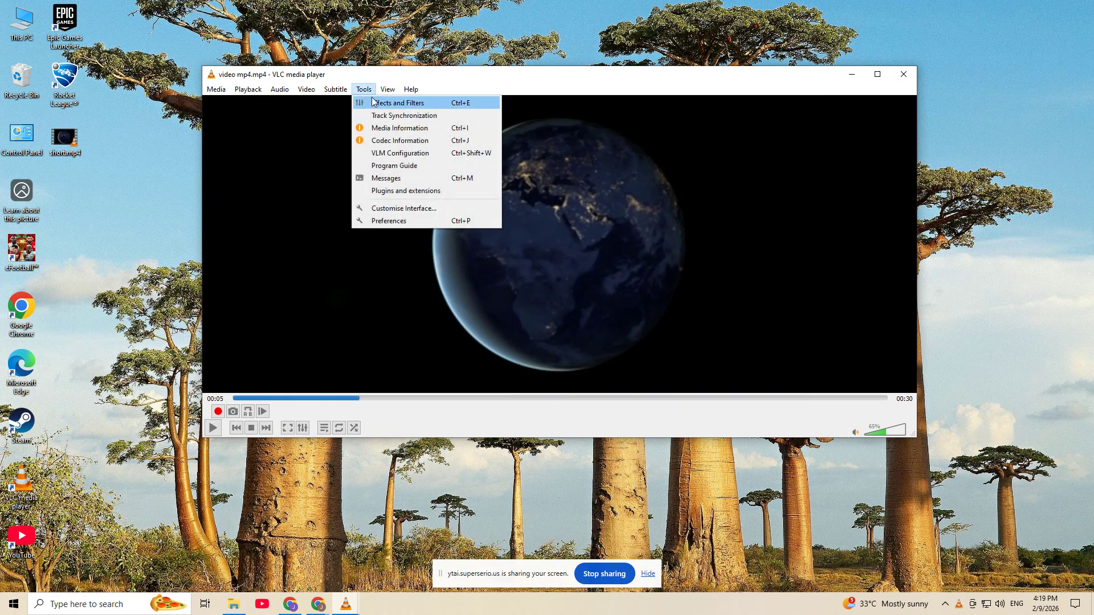
{"action": "left_click", "coordinate": [453, 103]}
{"action": "left_click_drag", "start_coordinate": [468, 150], "coordinate": [520, 139]}
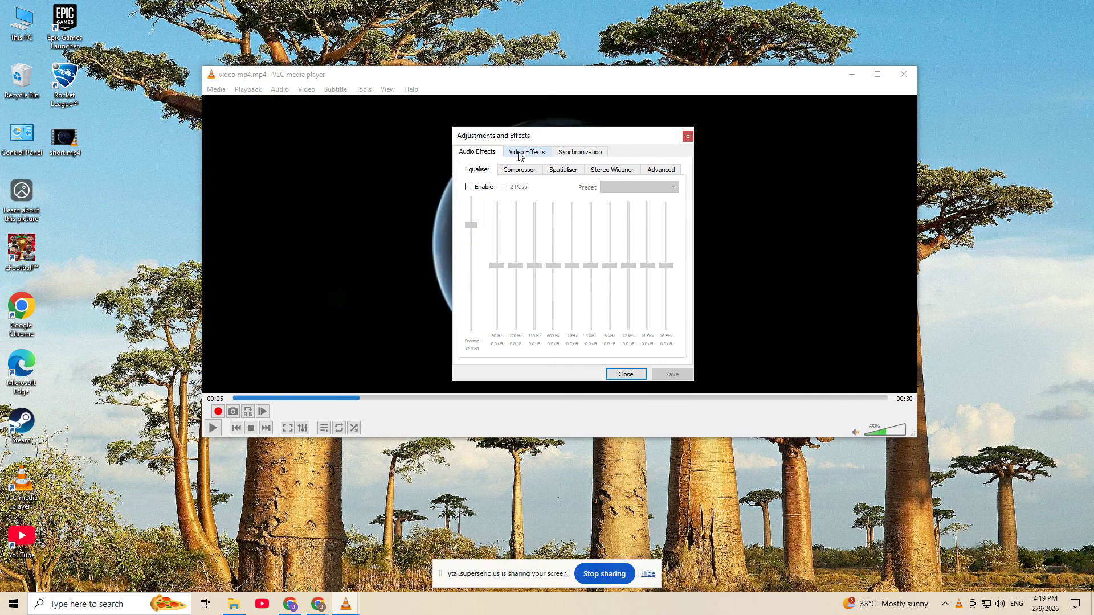
{"action": "left_click", "coordinate": [526, 154]}
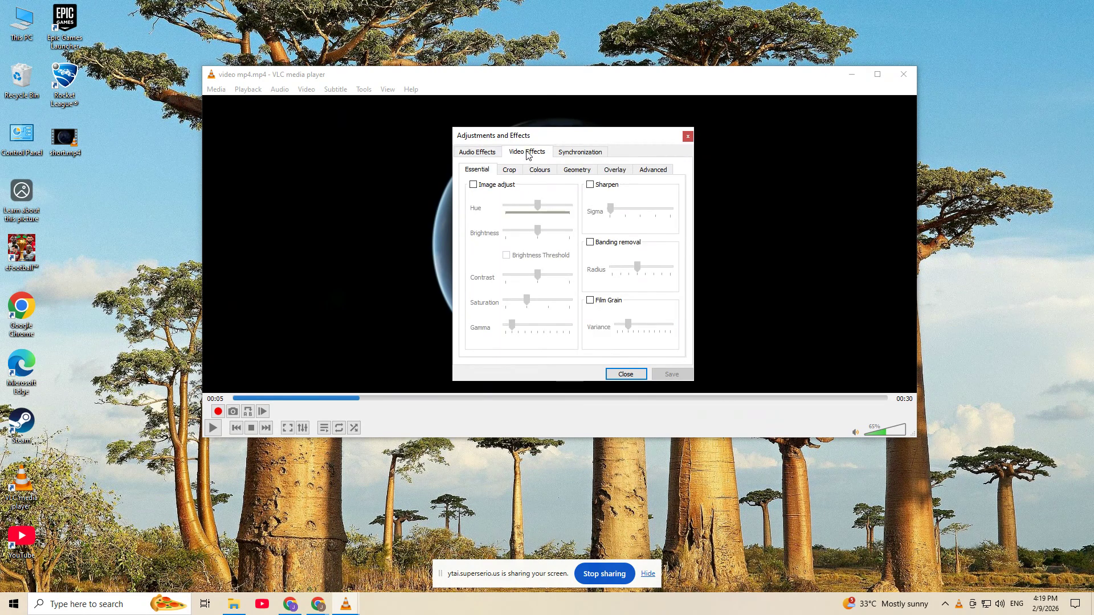
{"action": "left_click", "coordinate": [611, 171]}
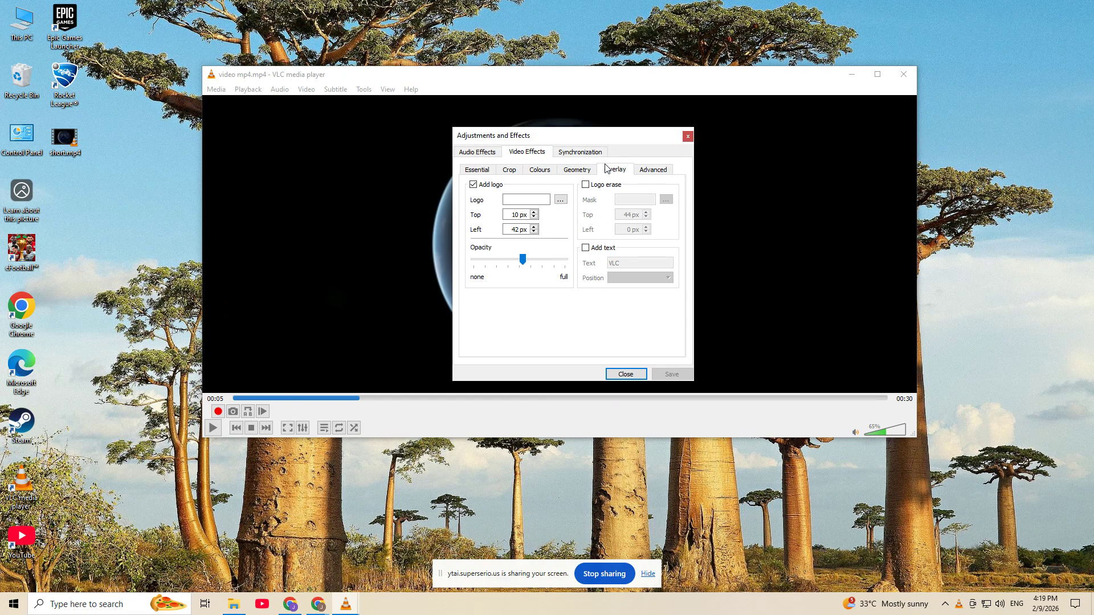
Step: Enable the logo overlay and load download.jpg from the Downloads folder as the logo
{"action": "left_click", "coordinate": [473, 187]}
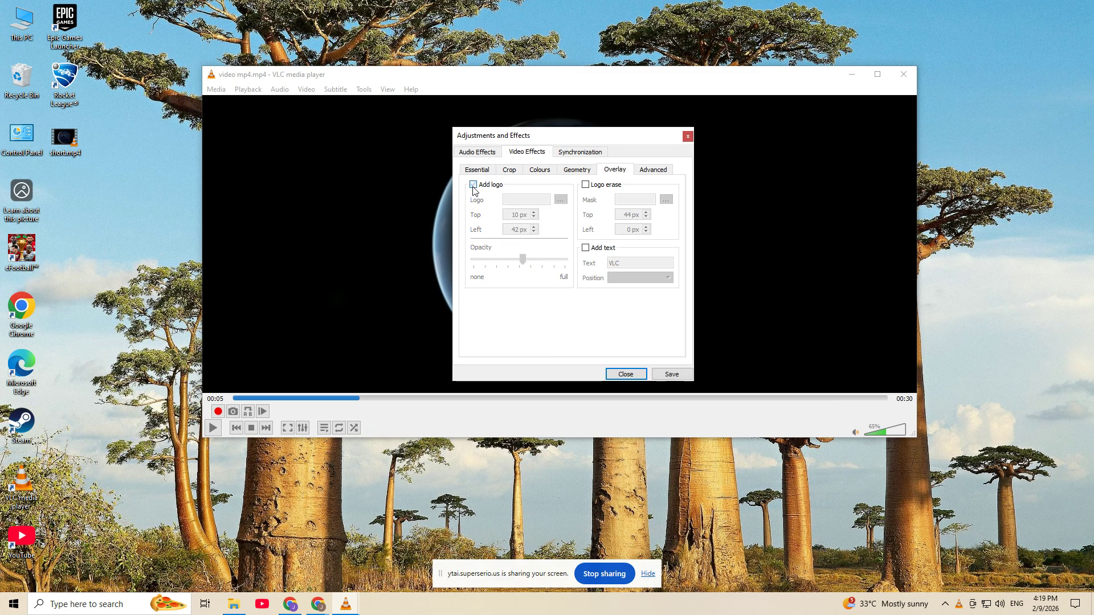
{"action": "left_click", "coordinate": [473, 186]}
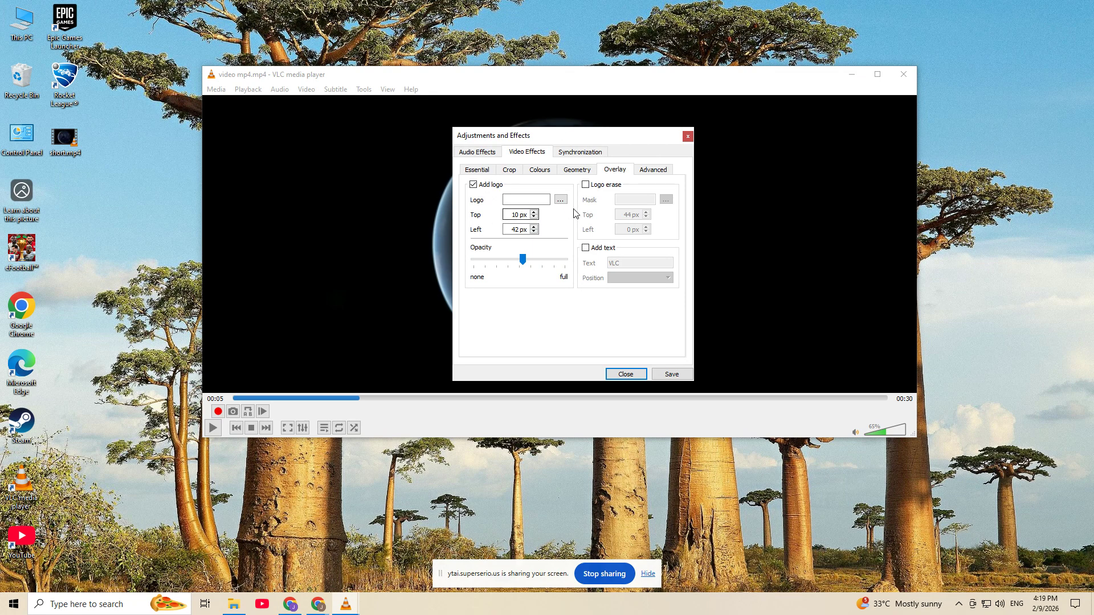
{"action": "left_click", "coordinate": [561, 200]}
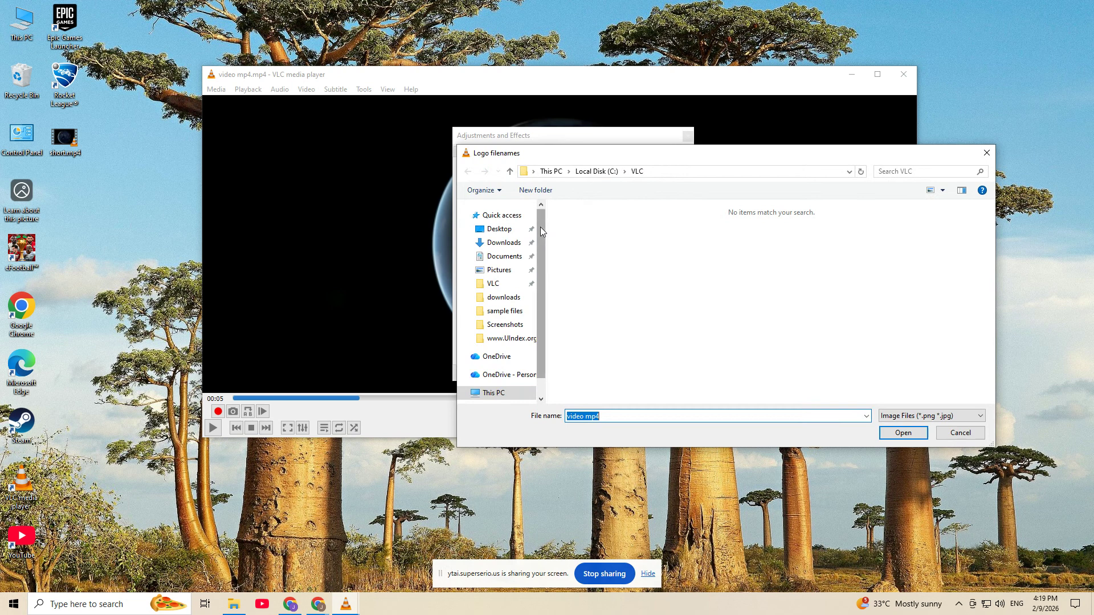
{"action": "left_click", "coordinate": [518, 243]}
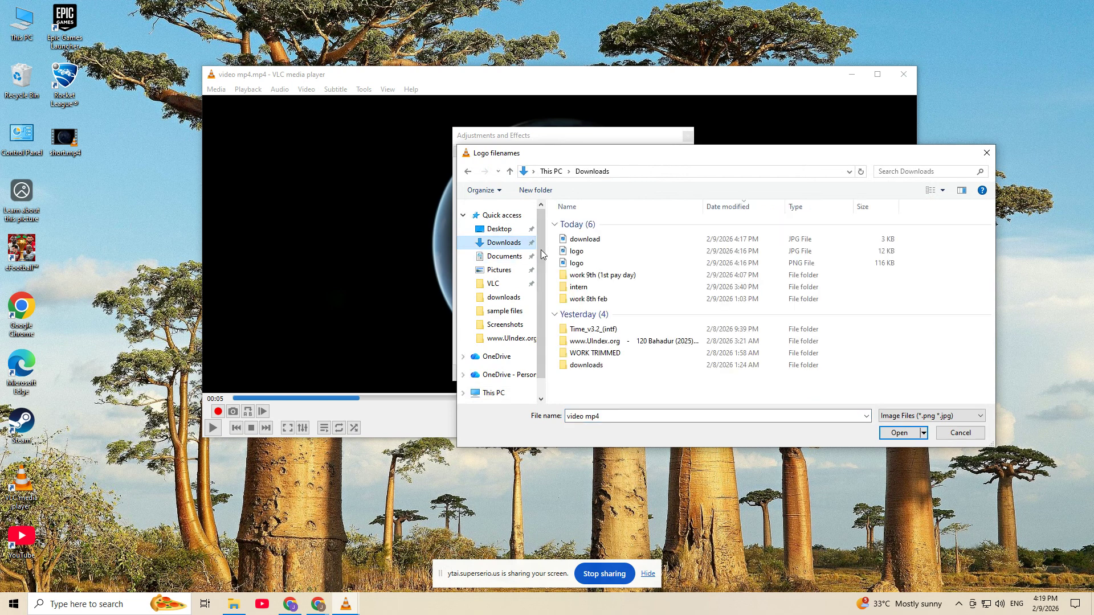
{"action": "double_click", "coordinate": [587, 240]}
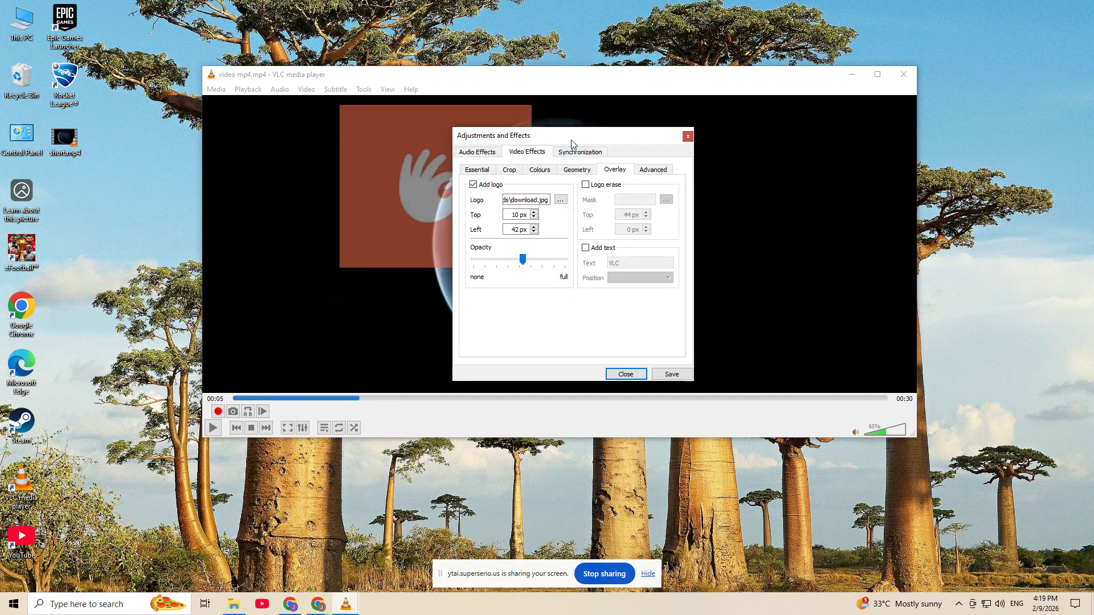
Step: Move the effects dialog away from the logo preview and set the logo's top offset to 3 px
{"action": "left_click_drag", "start_coordinate": [567, 141], "coordinate": [693, 130]}
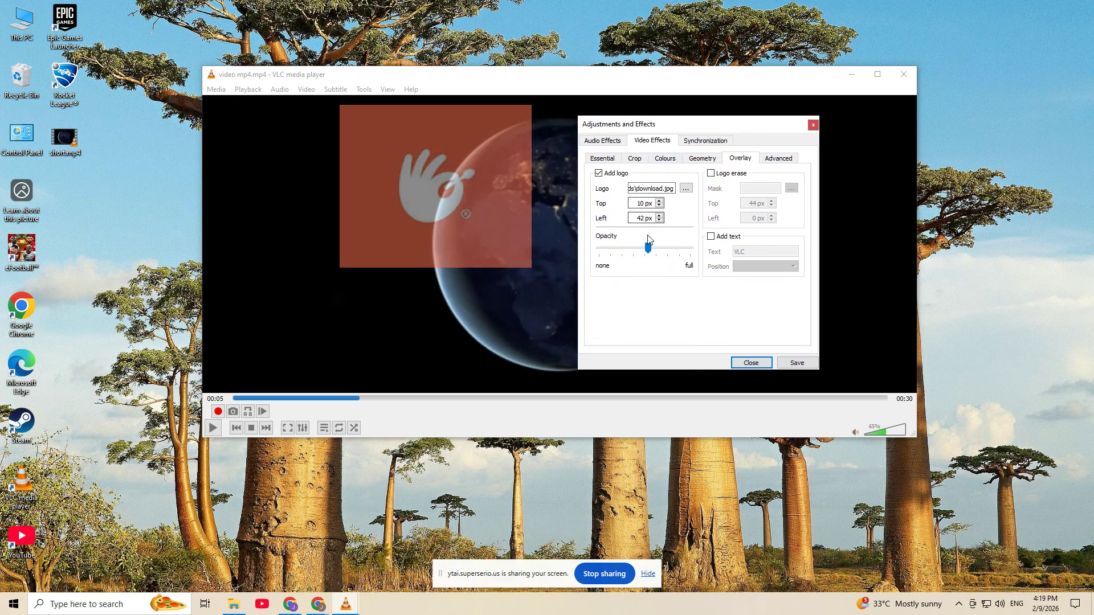
{"action": "left_click_drag", "start_coordinate": [648, 246], "coordinate": [649, 246]}
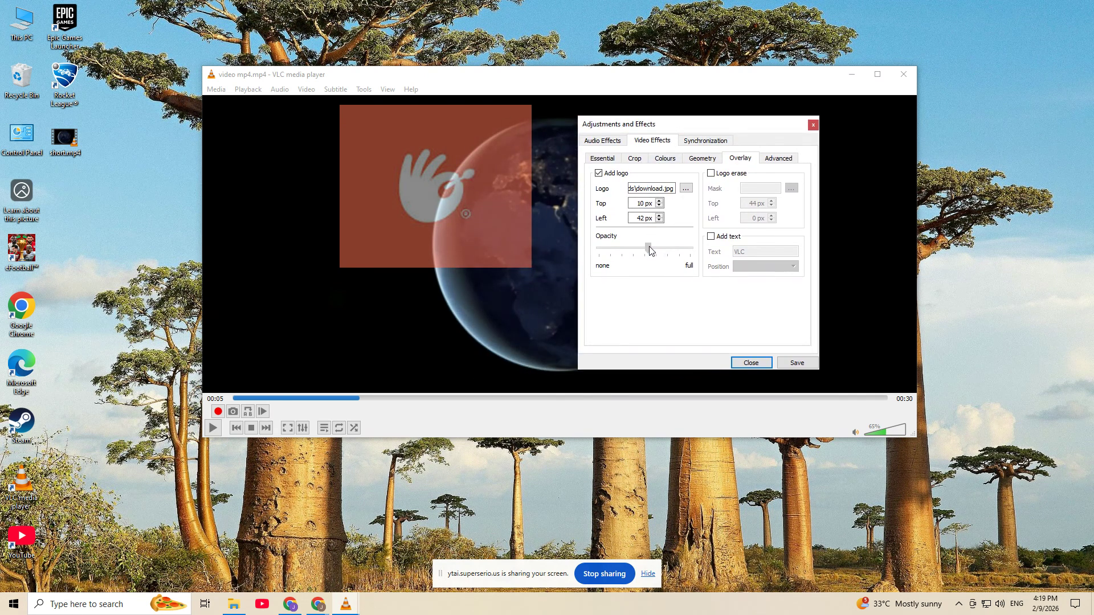
{"action": "left_click", "coordinate": [660, 206]}
{"action": "left_click", "coordinate": [659, 205]}
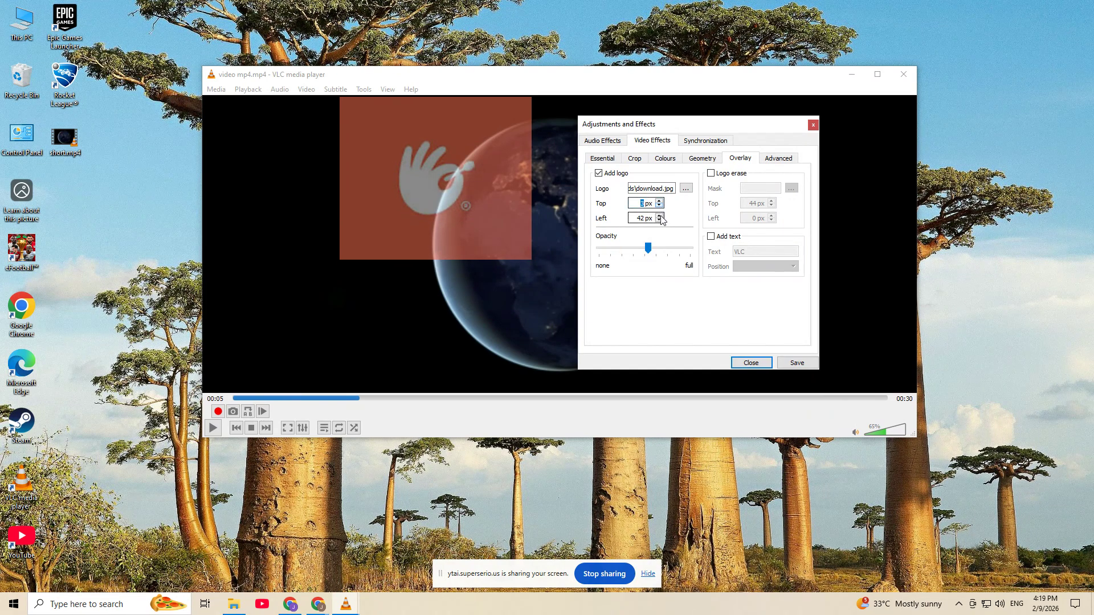
Step: Set the logo's left offset to 3 px
{"action": "left_click", "coordinate": [660, 220]}
{"action": "left_click", "coordinate": [659, 221]}
{"action": "left_click", "coordinate": [660, 220]}
{"action": "left_click", "coordinate": [660, 220]}
{"action": "left_click", "coordinate": [660, 221]}
{"action": "left_click", "coordinate": [659, 220]}
{"action": "left_click", "coordinate": [660, 220]}
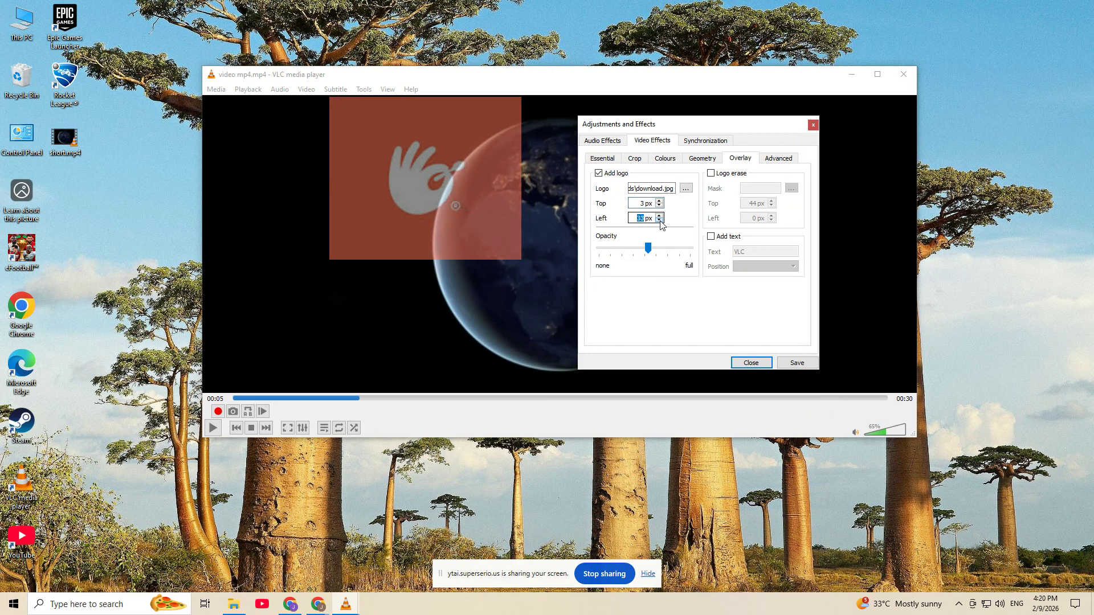
{"action": "left_click", "coordinate": [659, 220]}
{"action": "left_click", "coordinate": [660, 221]}
{"action": "left_click", "coordinate": [660, 221]}
{"action": "left_click", "coordinate": [660, 220]}
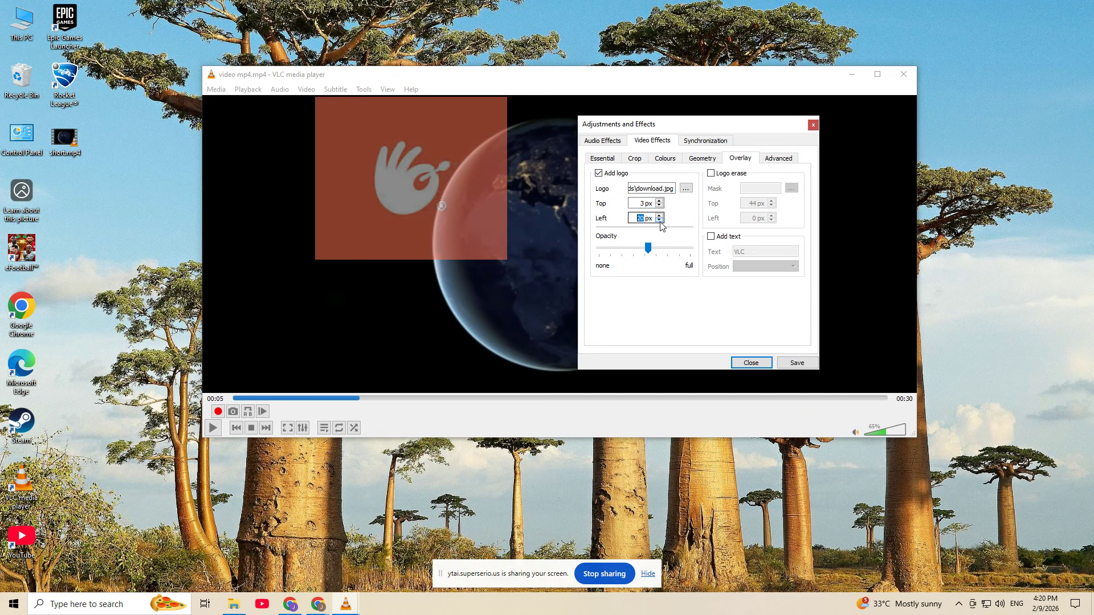
{"action": "left_click", "coordinate": [659, 220]}
{"action": "left_click", "coordinate": [660, 220]}
{"action": "left_click", "coordinate": [660, 220]}
{"action": "left_click", "coordinate": [660, 221]}
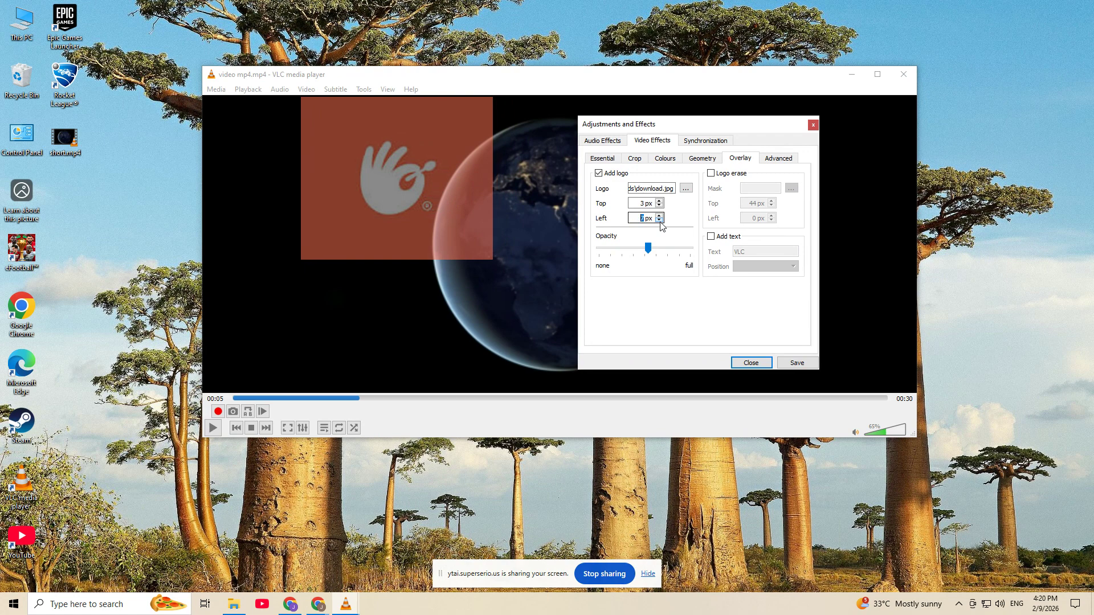
{"action": "left_click", "coordinate": [659, 220]}
{"action": "left_click", "coordinate": [660, 221]}
Step: Lower the logo's opacity to roughly a quarter of full, then save and close the overlay settings
{"action": "left_click_drag", "start_coordinate": [648, 251], "coordinate": [626, 261]}
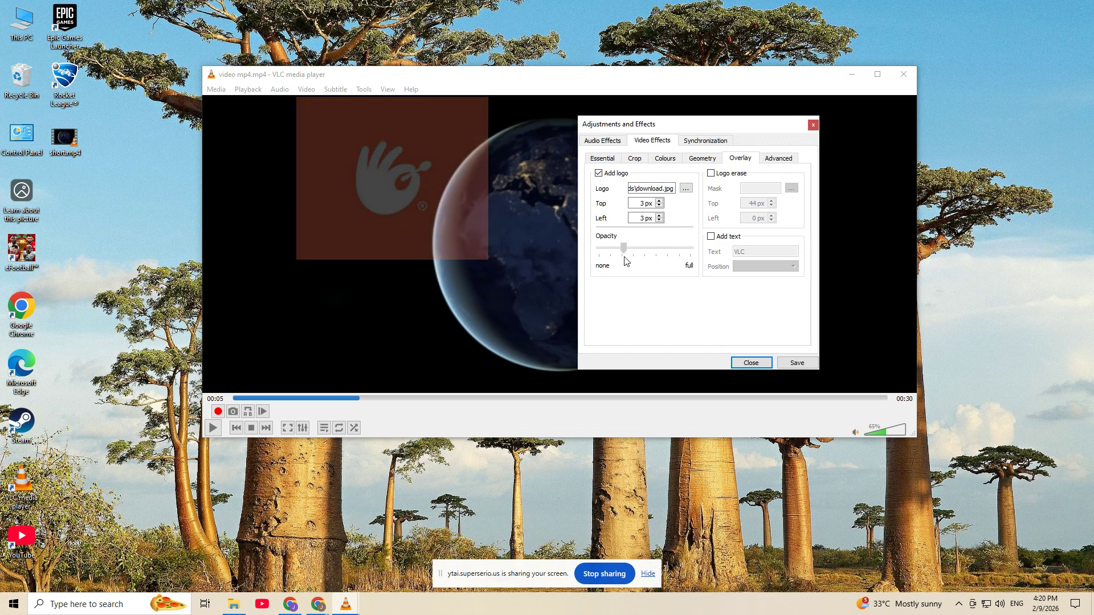
{"action": "left_click", "coordinate": [791, 363]}
{"action": "left_click", "coordinate": [766, 363]}
Step: Enlarge the player window and play the video briefly to check the logo overlay
{"action": "left_click_drag", "start_coordinate": [915, 437], "coordinate": [1028, 512]}
{"action": "left_click", "coordinate": [213, 501]}
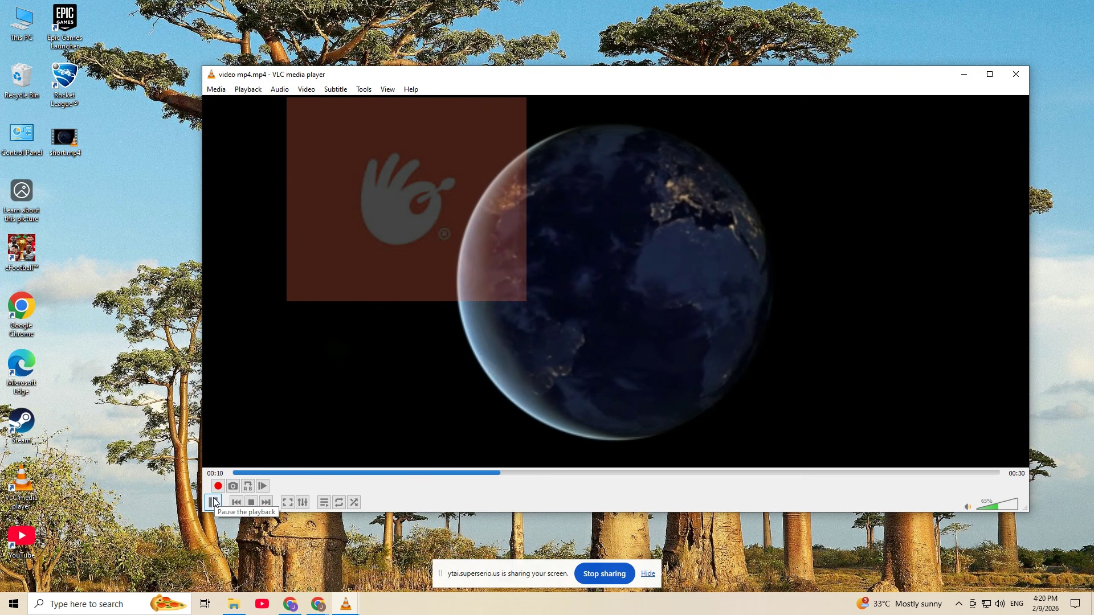
{"action": "left_click", "coordinate": [214, 501]}
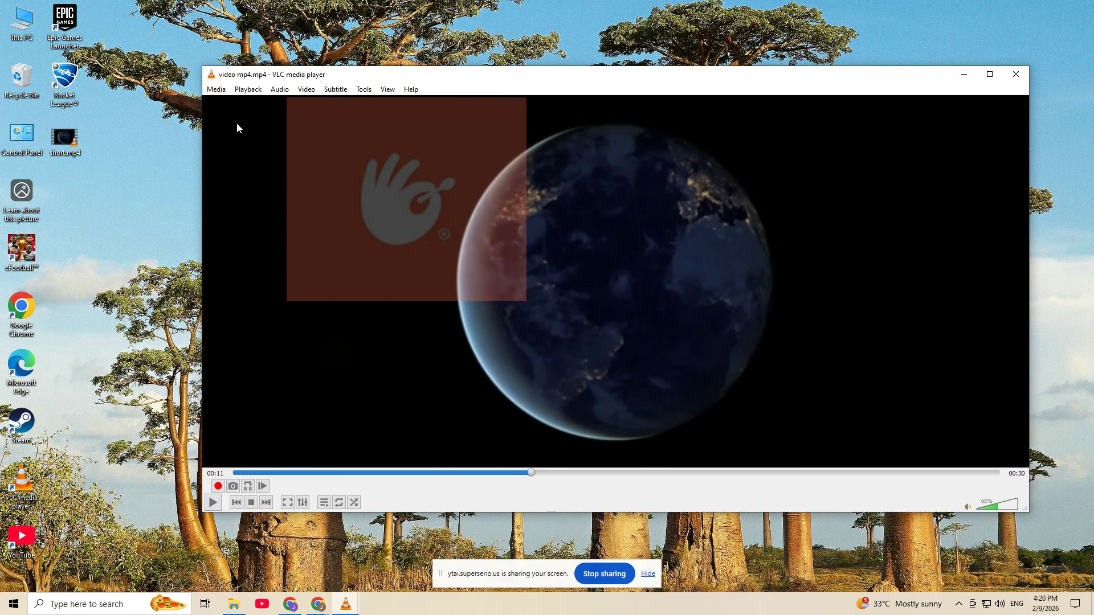
Step: Start a conversion with C:\VLC\video mp4.mp4 as the source file
{"action": "left_click", "coordinate": [216, 91]}
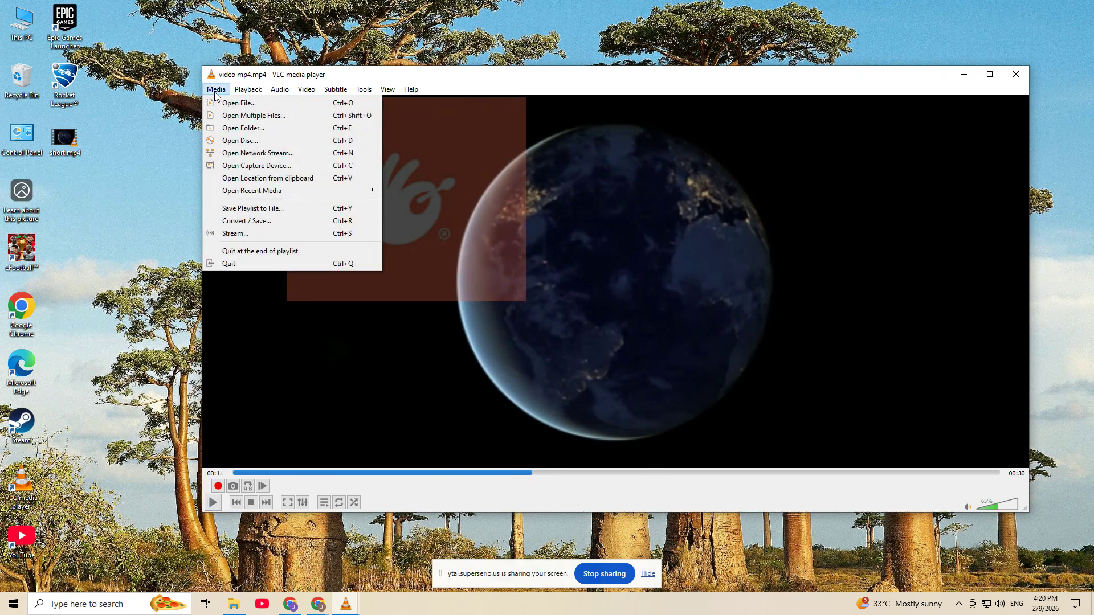
{"action": "left_click", "coordinate": [250, 221]}
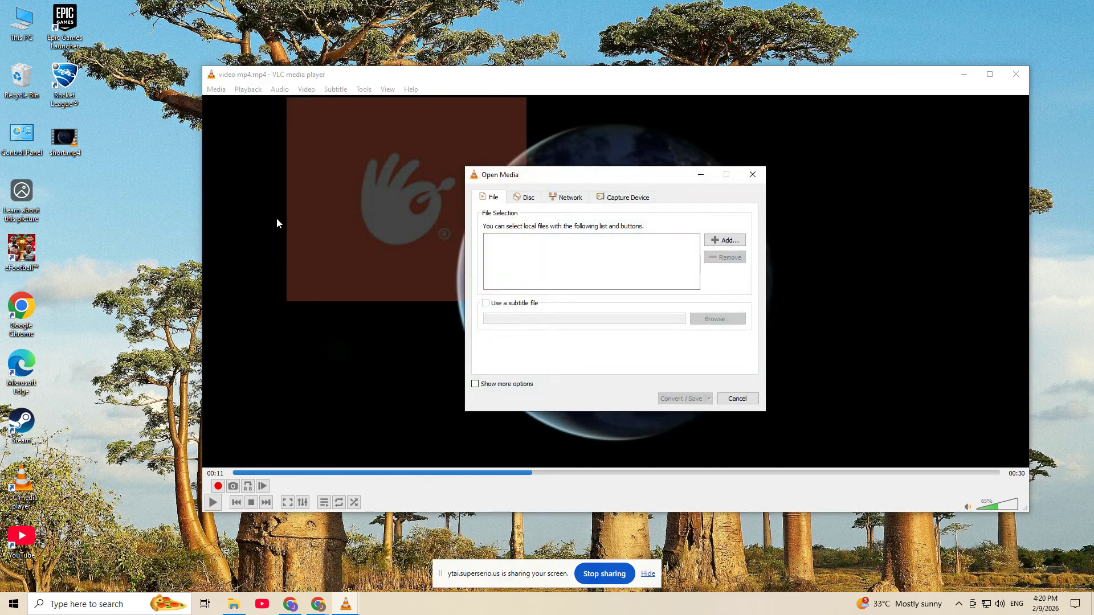
{"action": "left_click", "coordinate": [717, 241]}
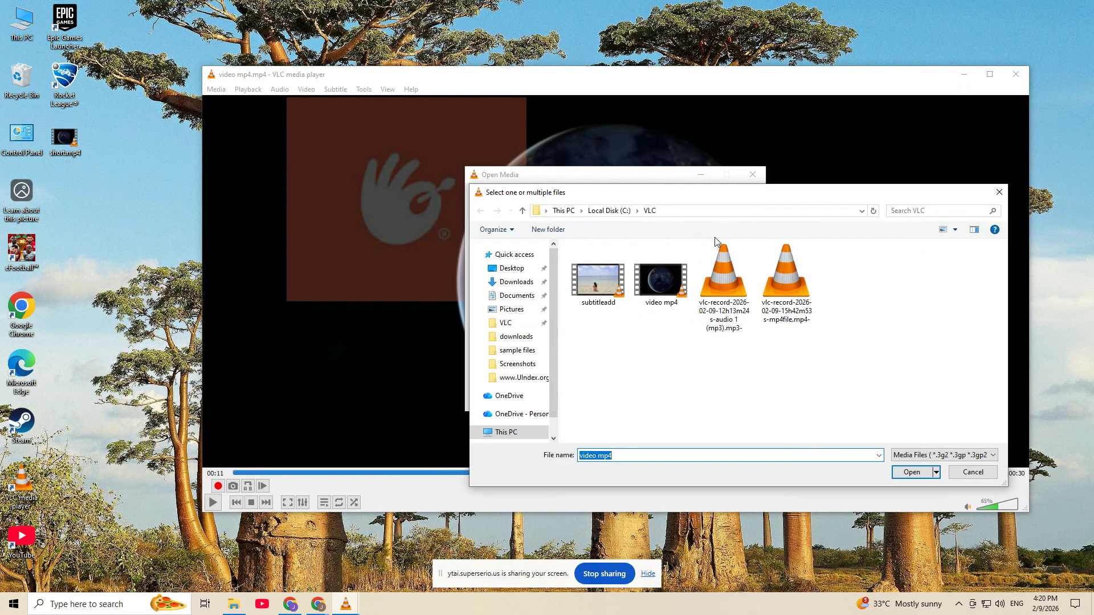
{"action": "double_click", "coordinate": [674, 251]}
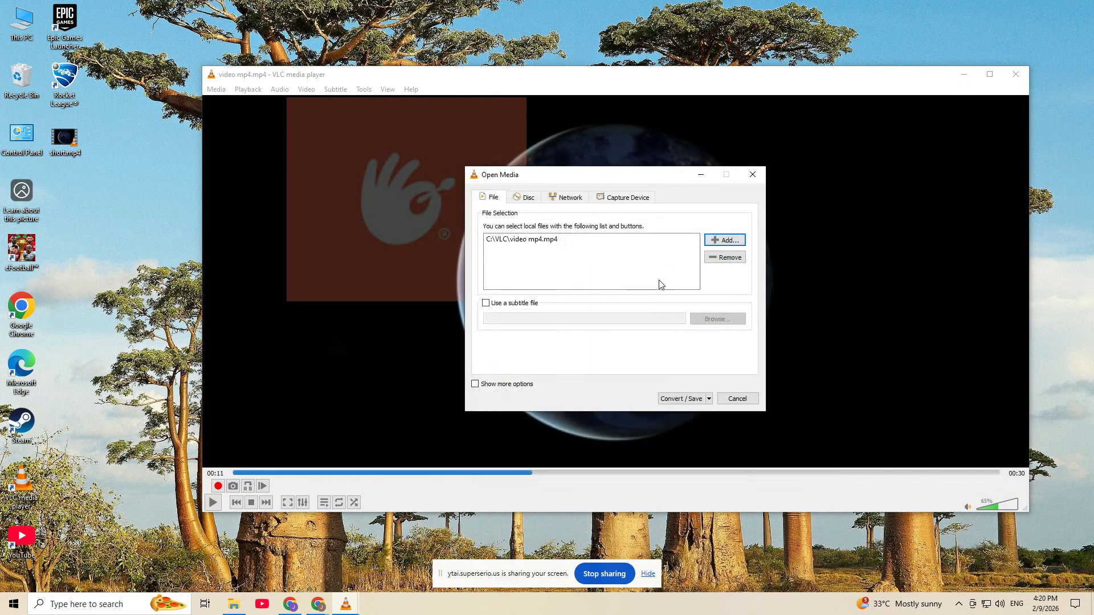
{"action": "left_click", "coordinate": [679, 400]}
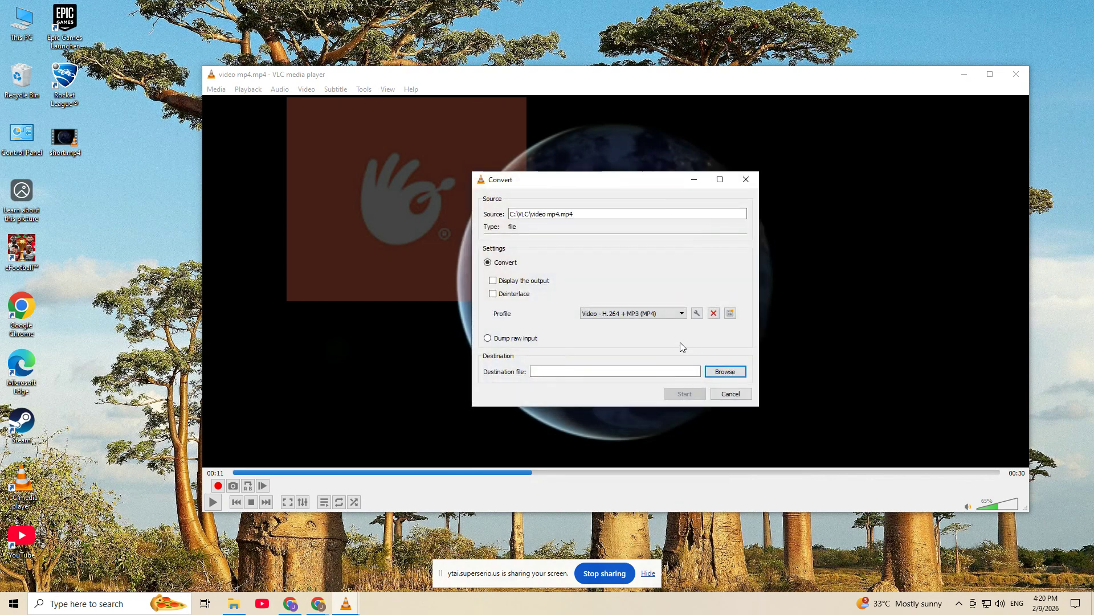
Step: Keep the Video - H.264 + MP3 (MP4) profile and enable the Logo video filter in its video codec settings
{"action": "left_click", "coordinate": [677, 313]}
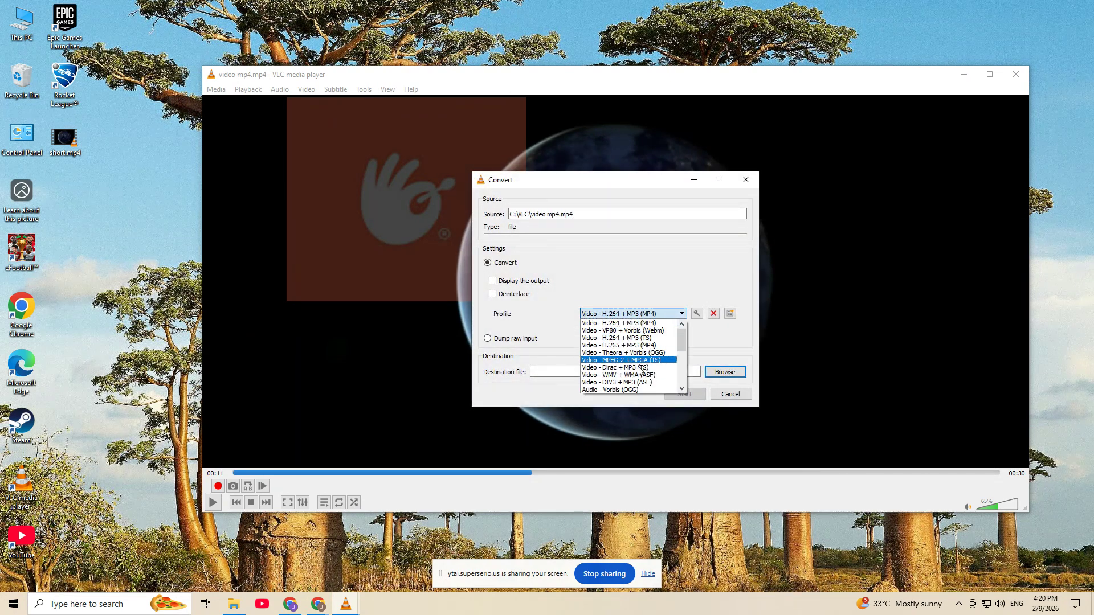
{"action": "left_click", "coordinate": [627, 285]}
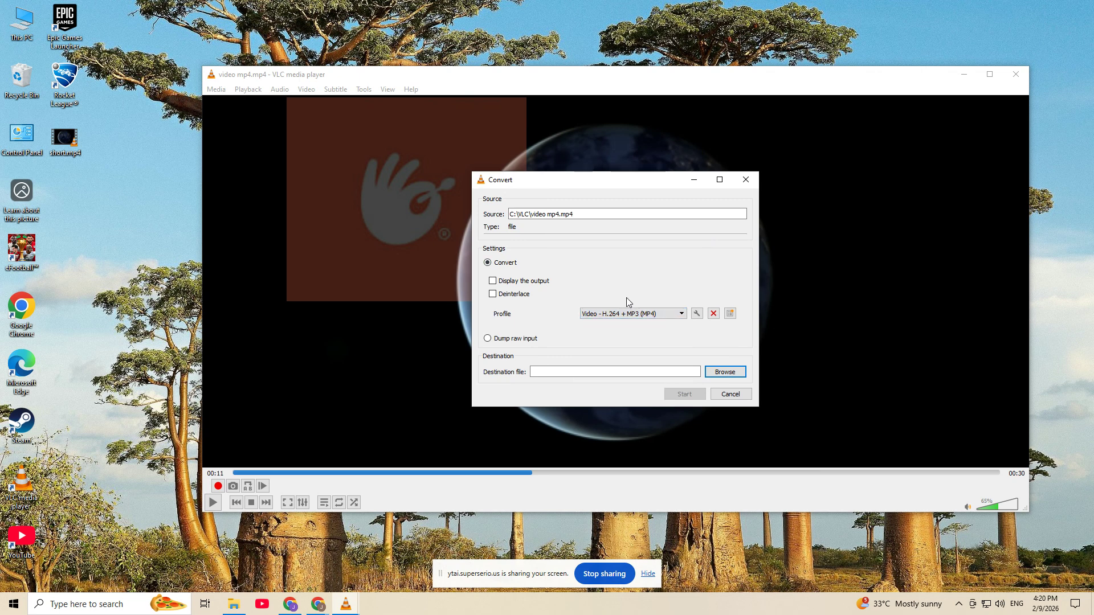
{"action": "left_click", "coordinate": [696, 314]}
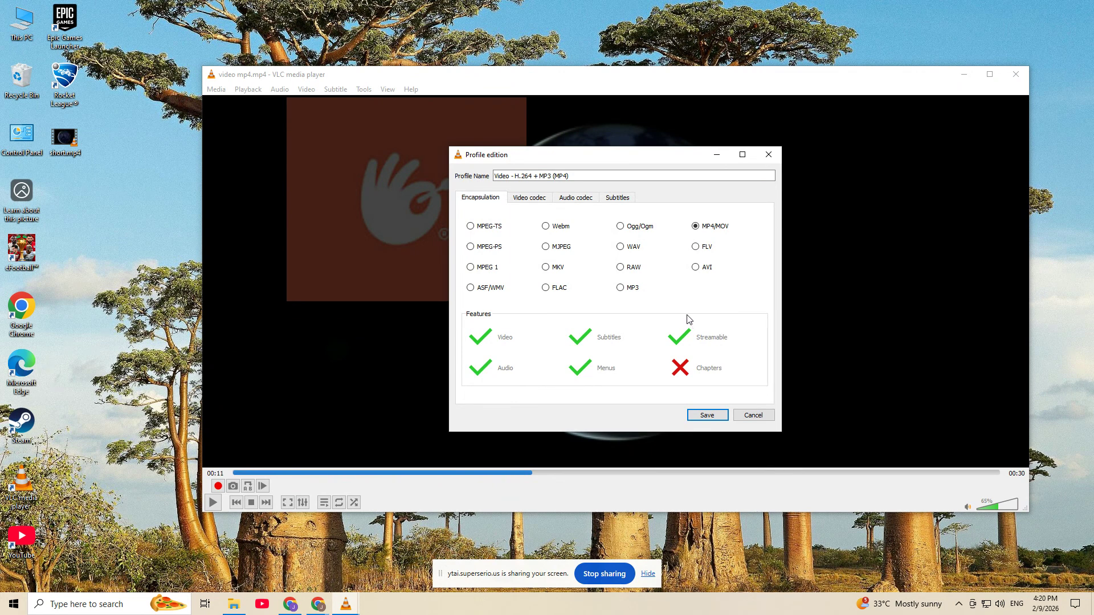
{"action": "left_click", "coordinate": [541, 200]}
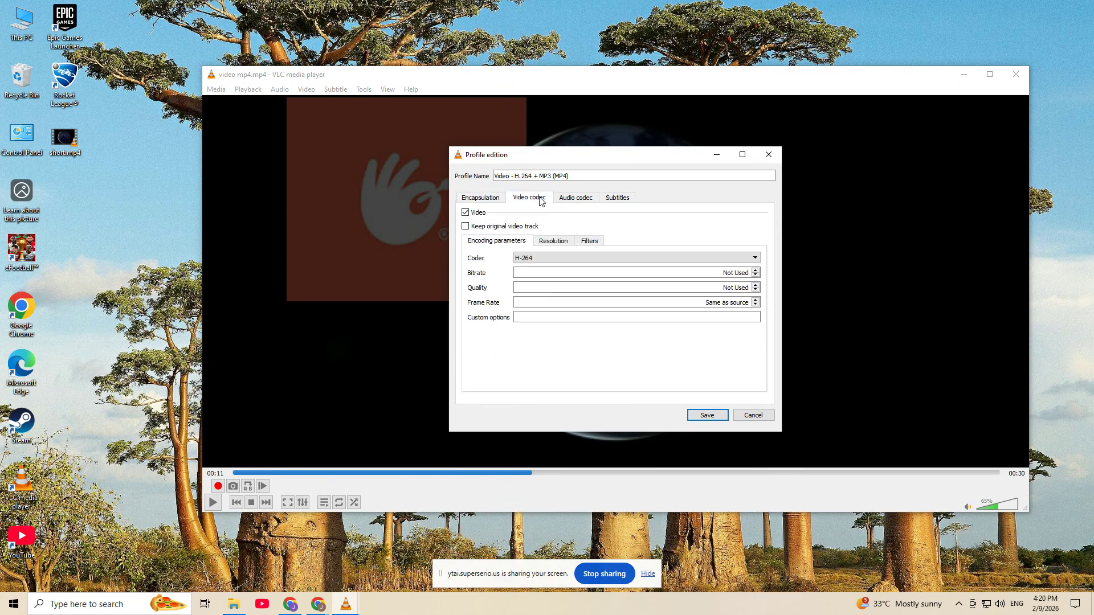
{"action": "left_click", "coordinate": [588, 241]}
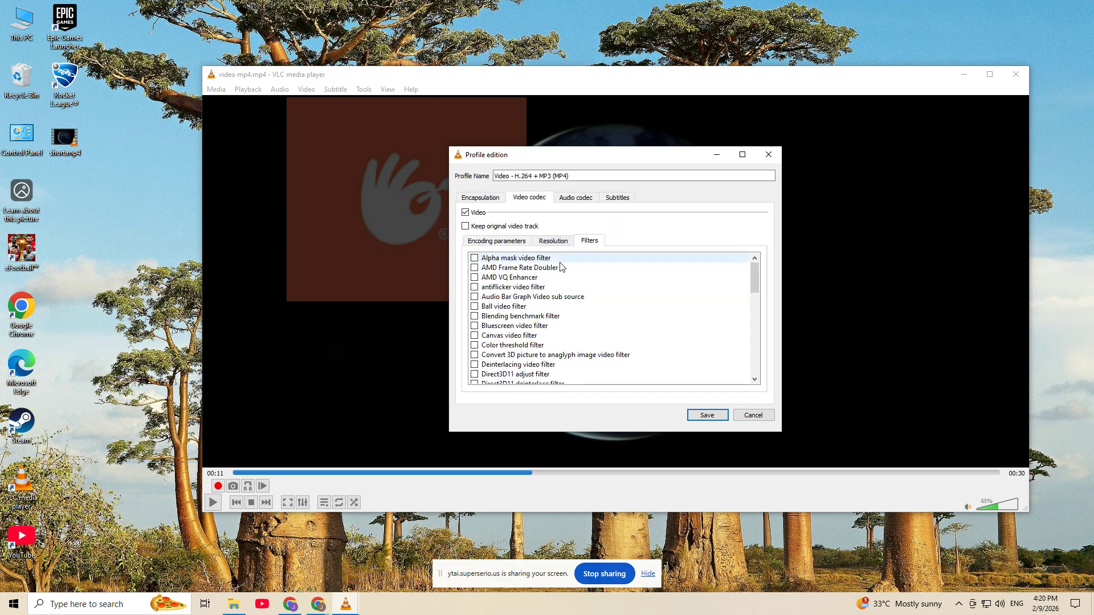
{"action": "scroll", "coordinate": [527, 311], "scroll_direction": "down", "scroll_amount": 4}
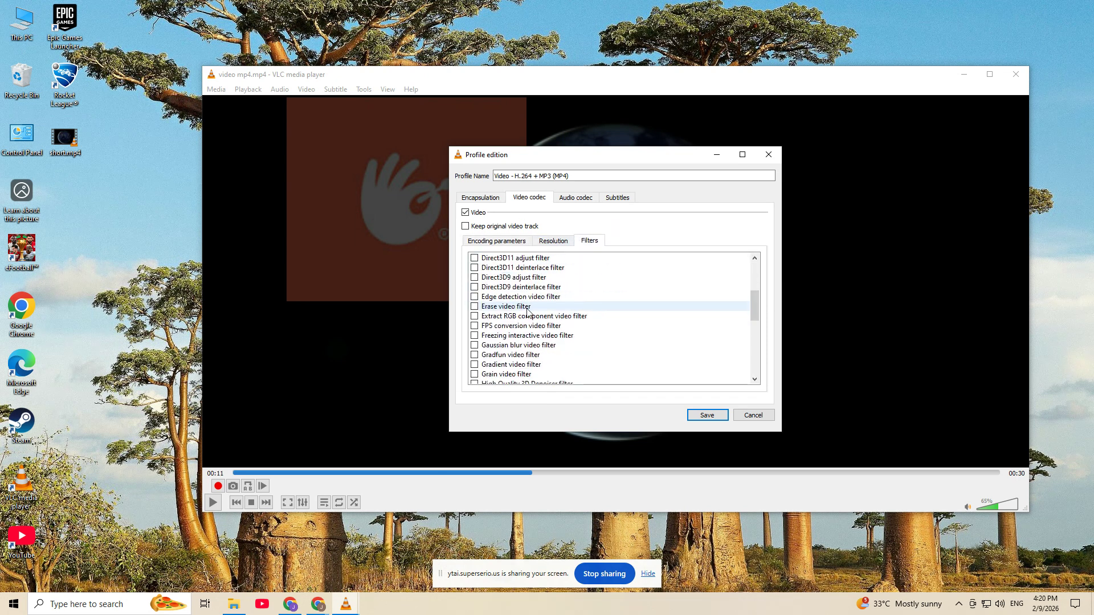
{"action": "scroll", "coordinate": [524, 312], "scroll_direction": "down", "scroll_amount": 2}
{"action": "left_click", "coordinate": [474, 355]}
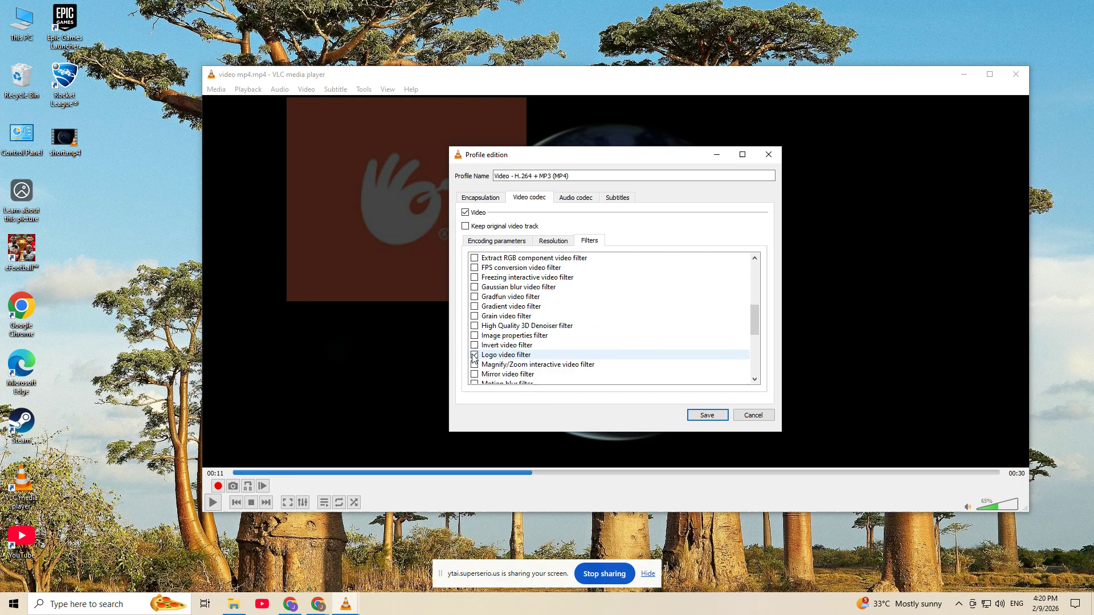
{"action": "left_click", "coordinate": [512, 357]}
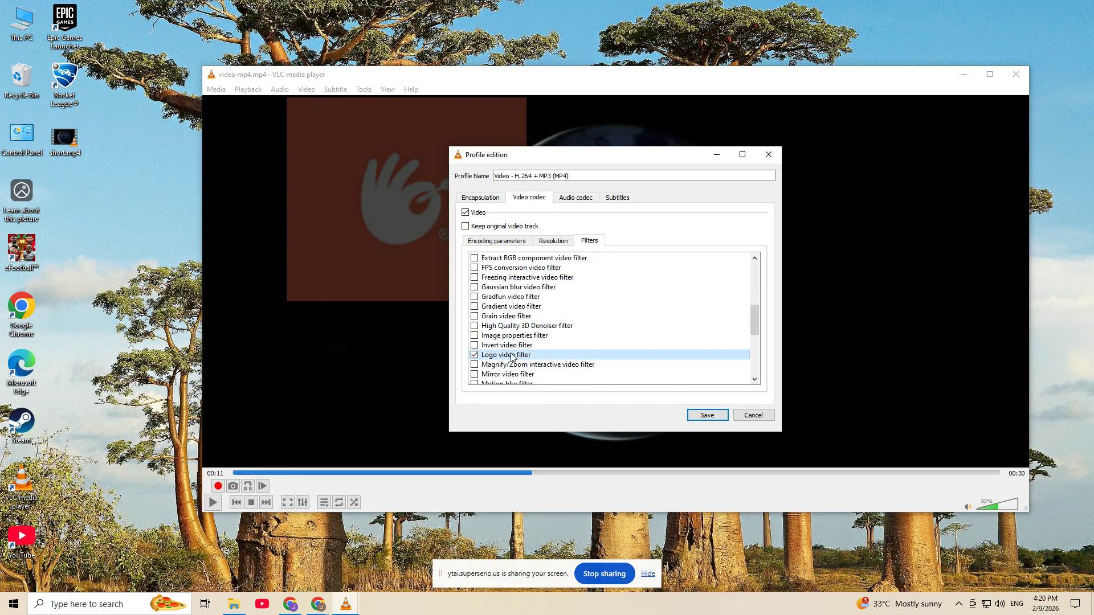
Step: Save the profile, set logovideo.mp4 in the C:\VLC folder as the destination file, and start the conversion
{"action": "left_click", "coordinate": [699, 416]}
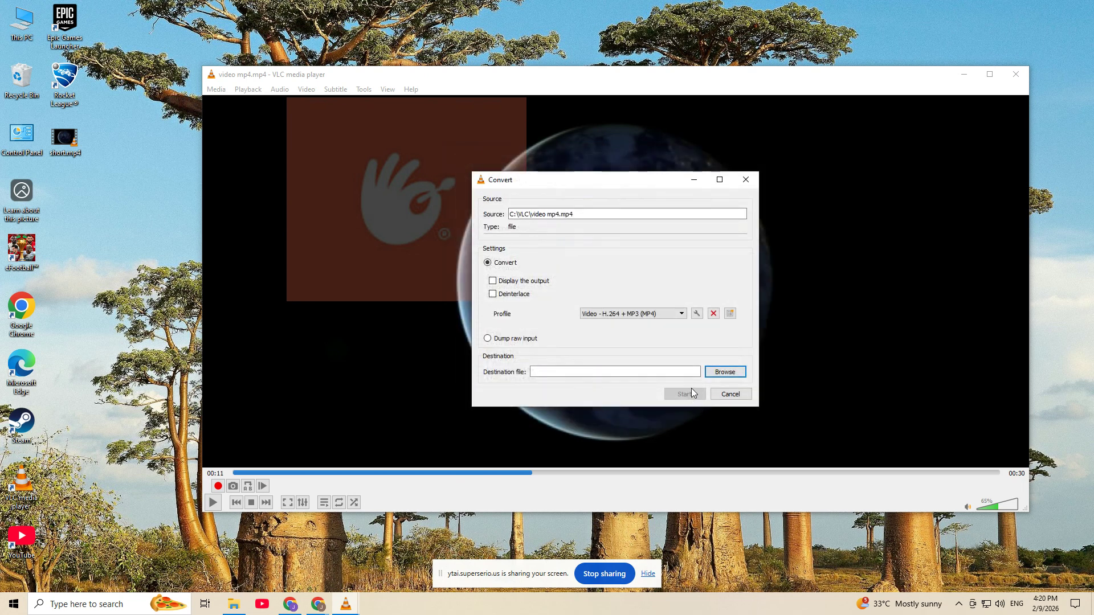
{"action": "left_click", "coordinate": [724, 372]}
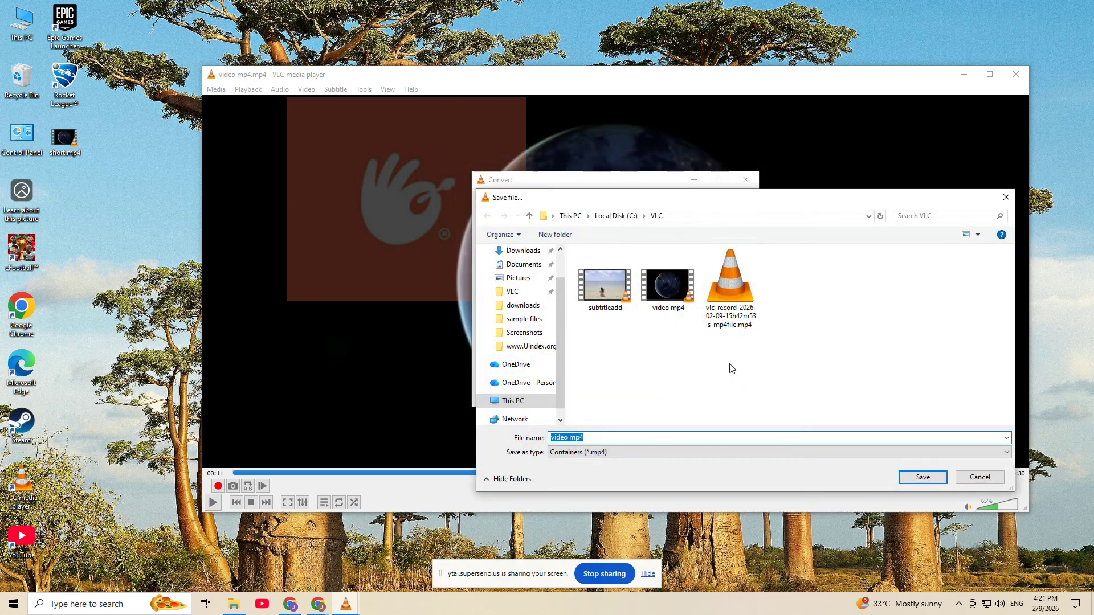
{"action": "type", "text": "logovideo.mp"}
{"action": "key", "text": "Return"}
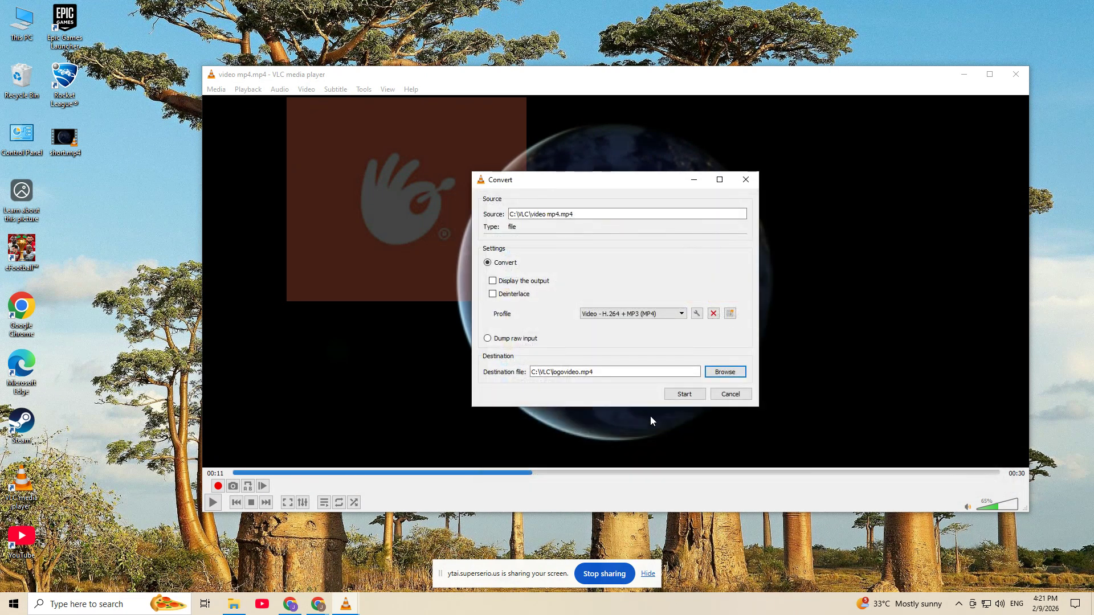
{"action": "left_click", "coordinate": [687, 397]}
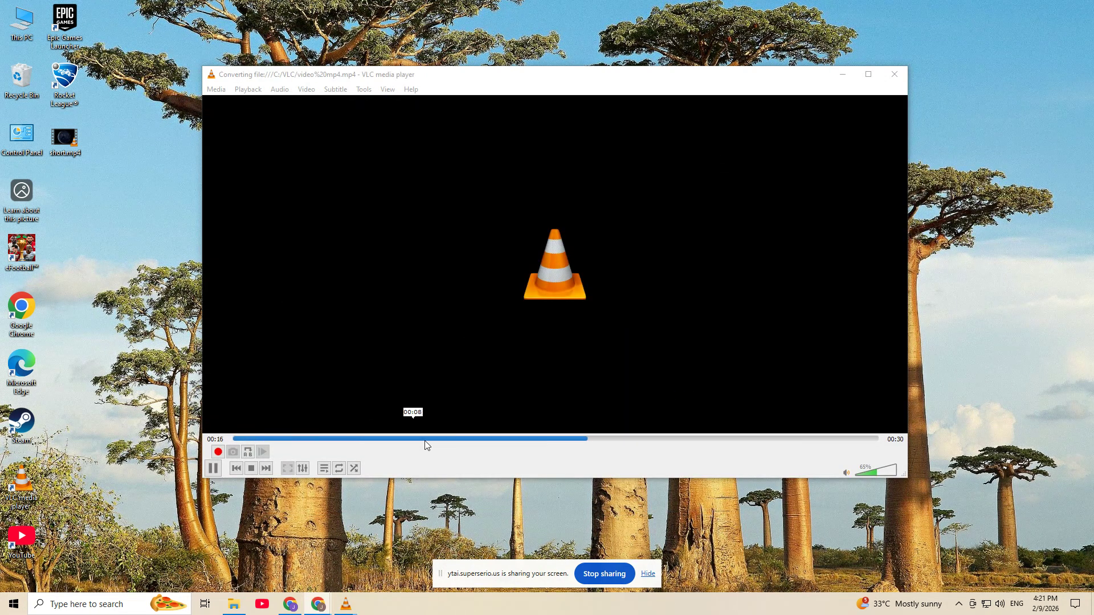
Step: Switch to File Explorer, play logovideo from the VLC folder in an enlarged player to check the embedded logo, then close the player
{"action": "left_click", "coordinate": [234, 604]}
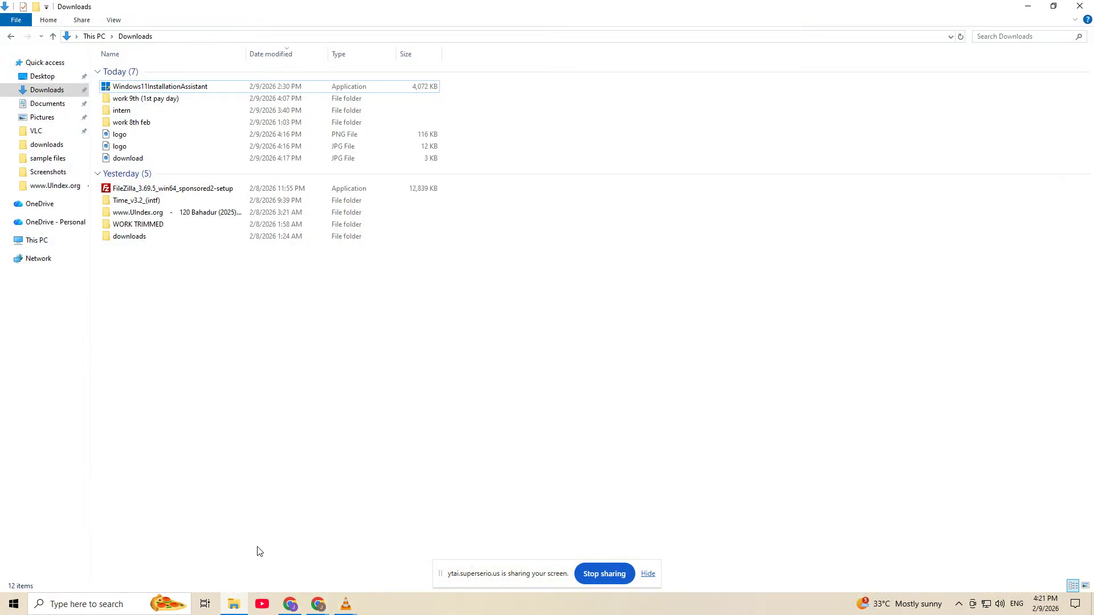
{"action": "left_click", "coordinate": [60, 131]}
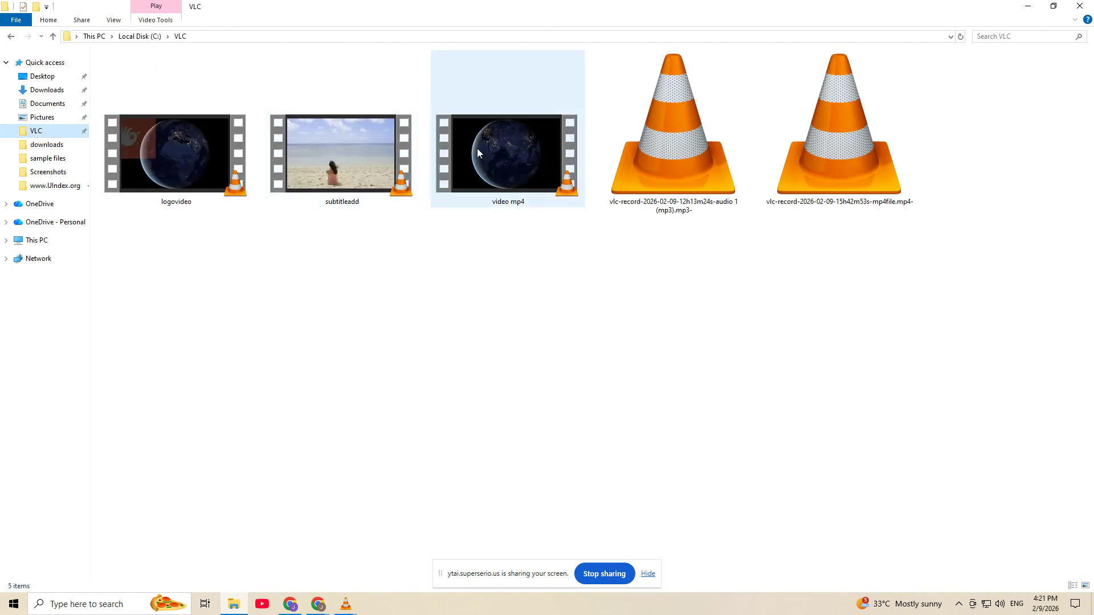
{"action": "double_click", "coordinate": [194, 161]}
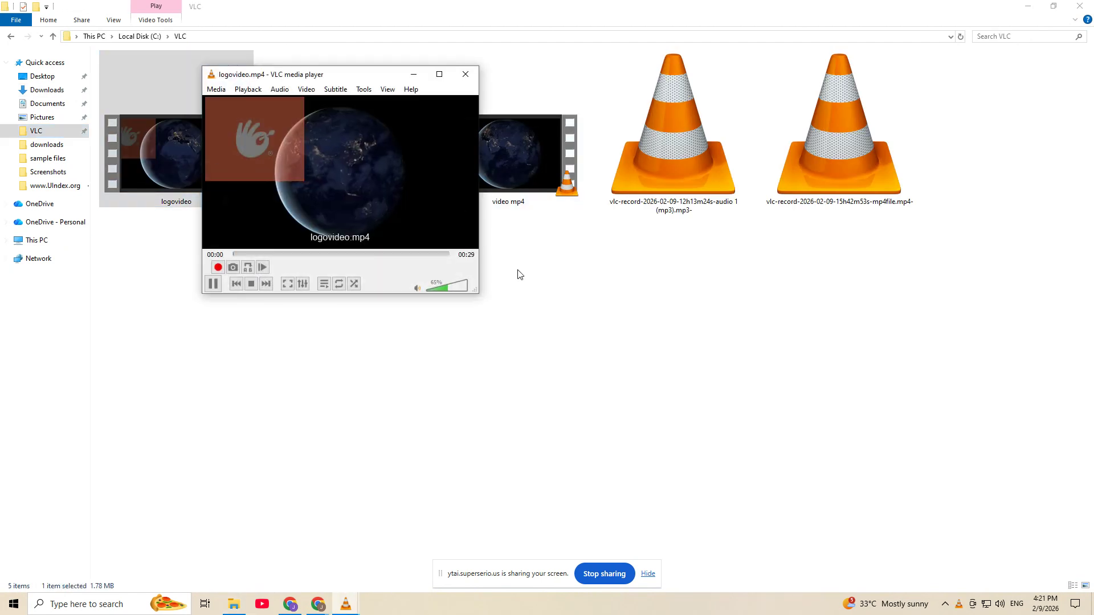
{"action": "left_click_drag", "start_coordinate": [479, 294], "coordinate": [854, 464]}
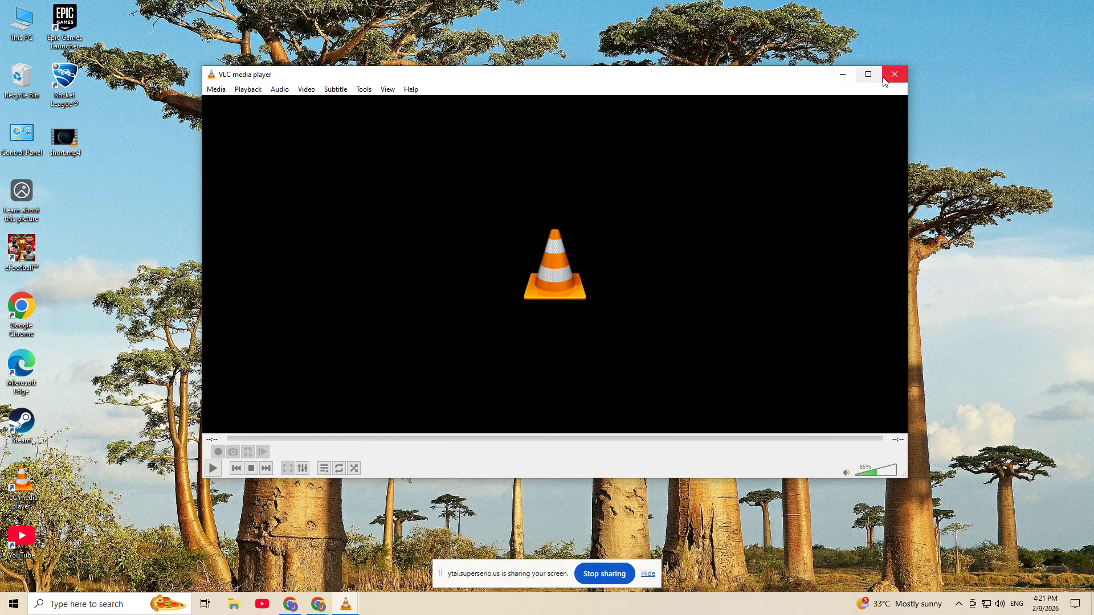
{"action": "left_click", "coordinate": [895, 73]}
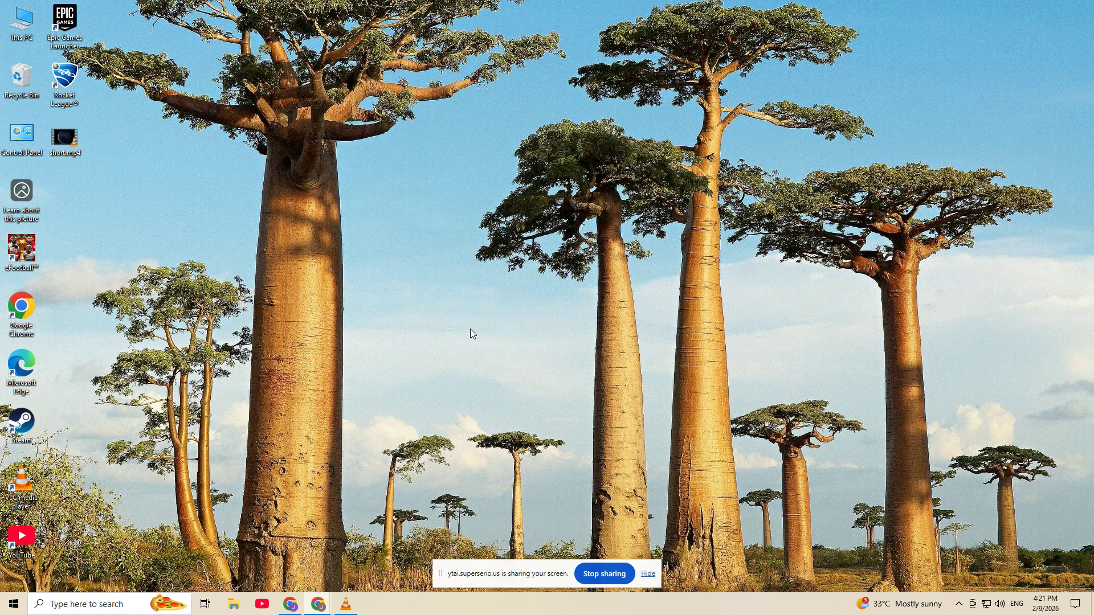